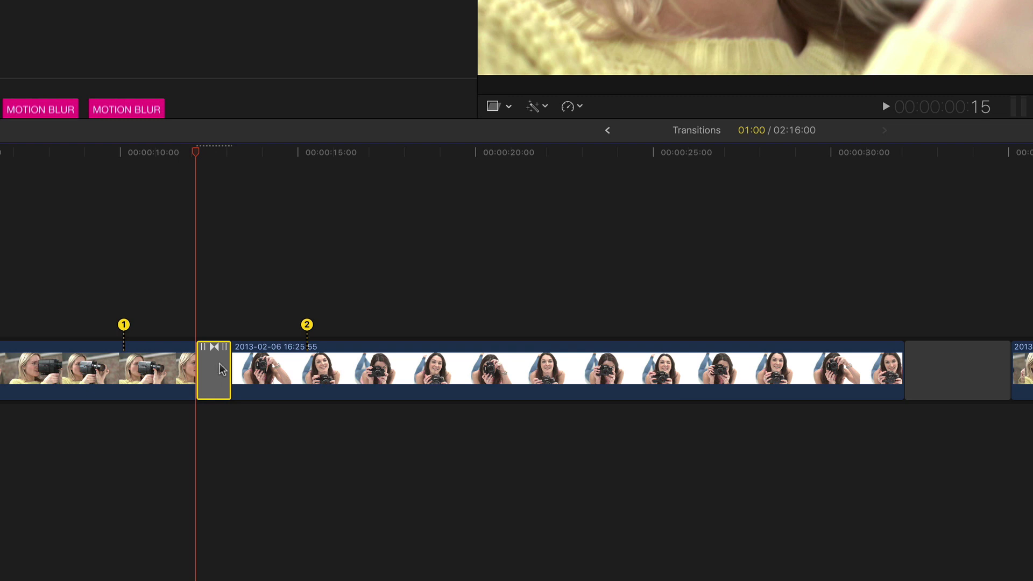
Lengthen the 35mm Film Wind On transition between the first two clips and set its duration to 2:00.
{"action": "left_click_drag", "start_coordinate": [231, 369], "coordinate": [240, 371]}
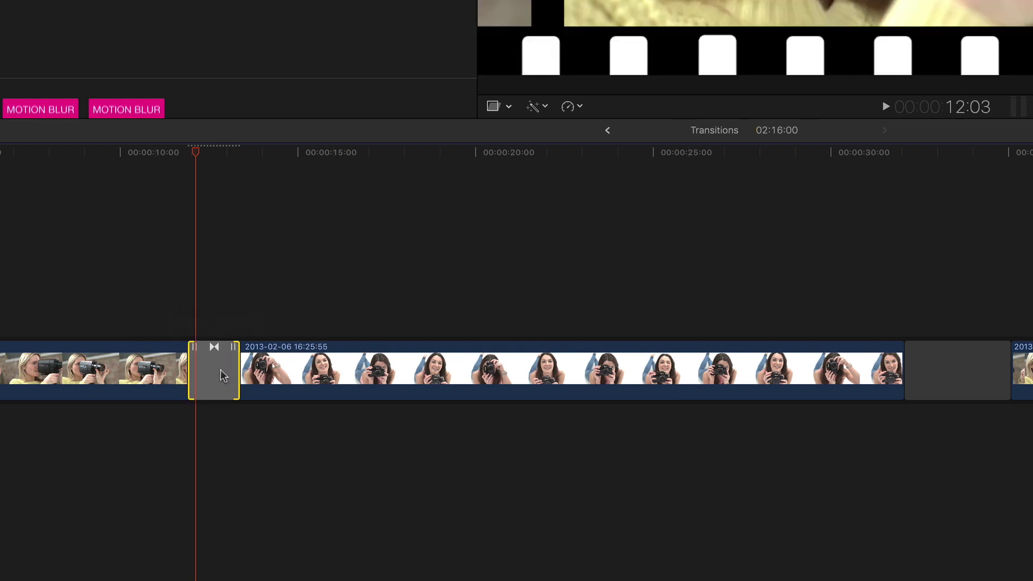
{"action": "key", "text": "ctrl+d"}
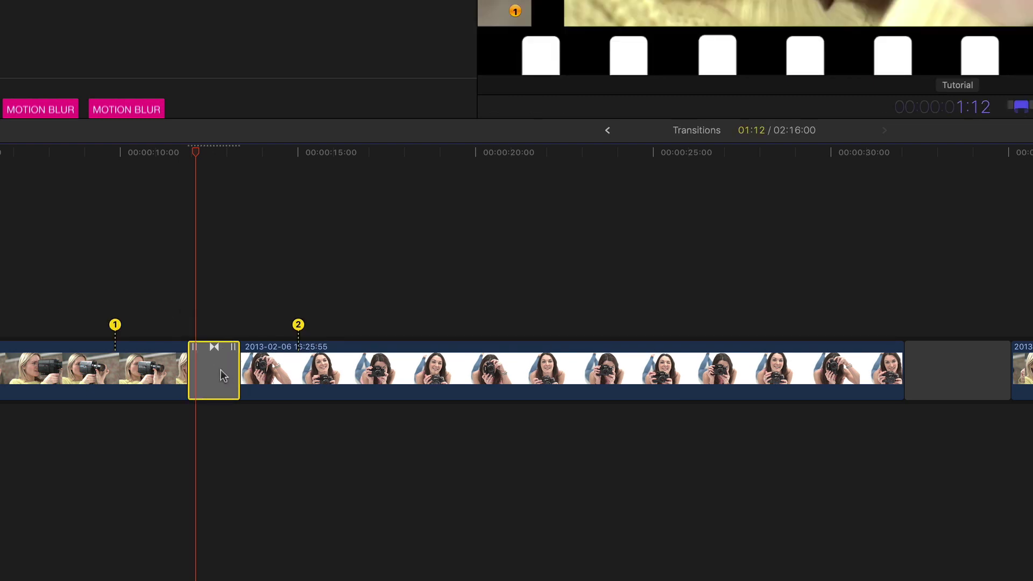
{"action": "type", "text": "2:00"}
{"action": "key", "text": "Return"}
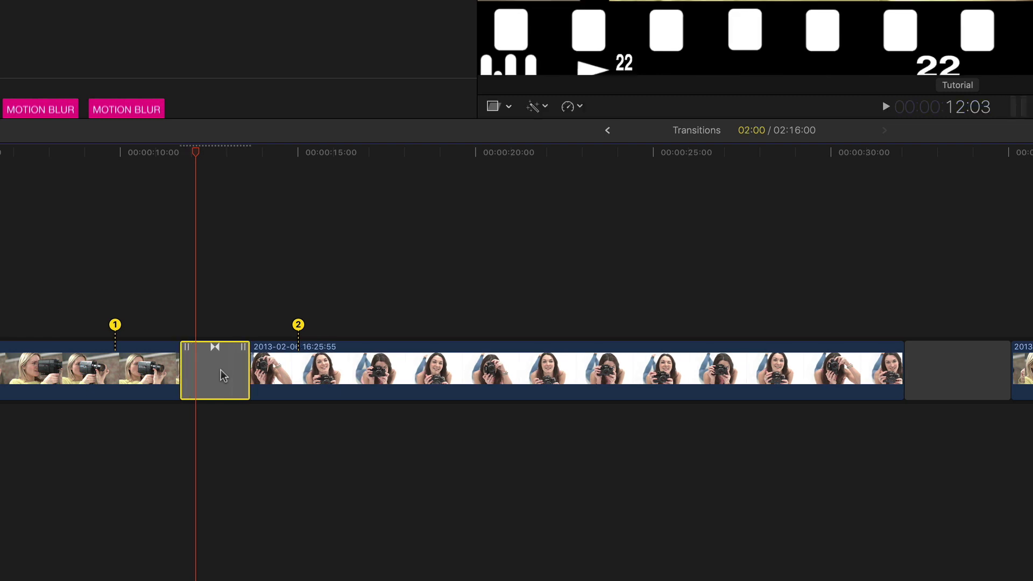
{"action": "left_click_drag", "start_coordinate": [214, 348], "coordinate": [244, 359]}
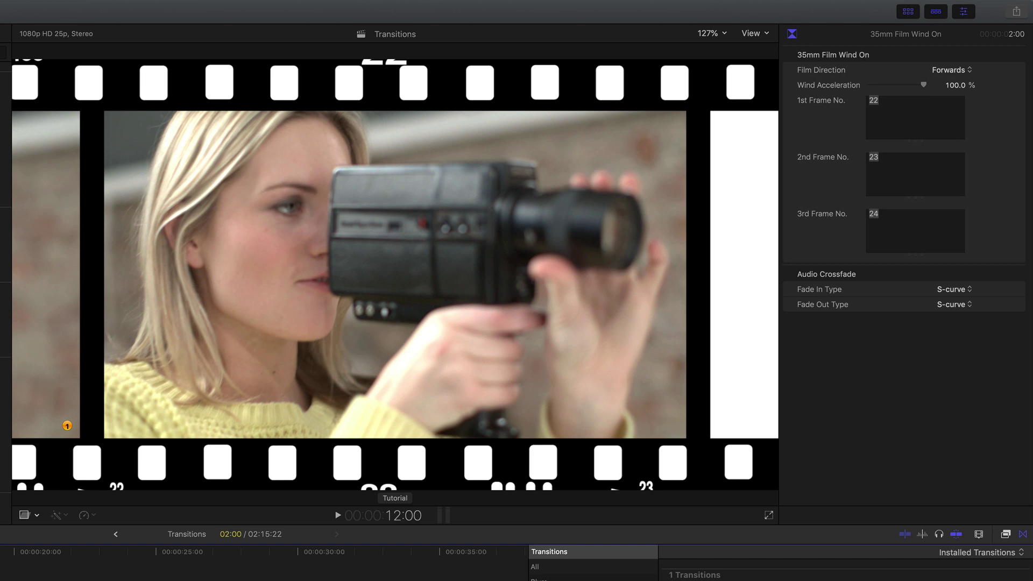
Try the Backwards film direction on the 35mm Film Wind On transition, and restore it to Forwards.
{"action": "left_click", "coordinate": [952, 70]}
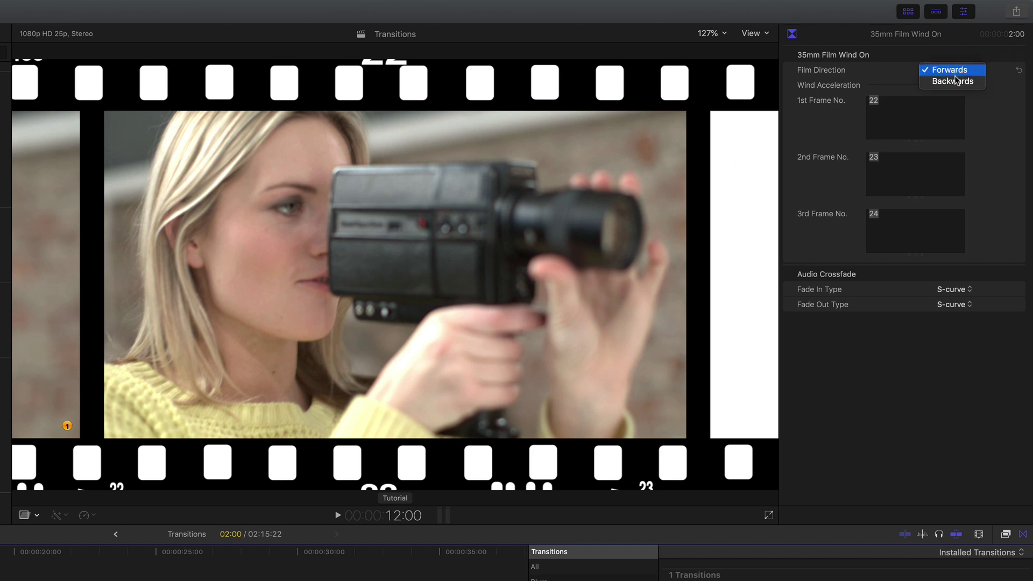
{"action": "left_click", "coordinate": [943, 82]}
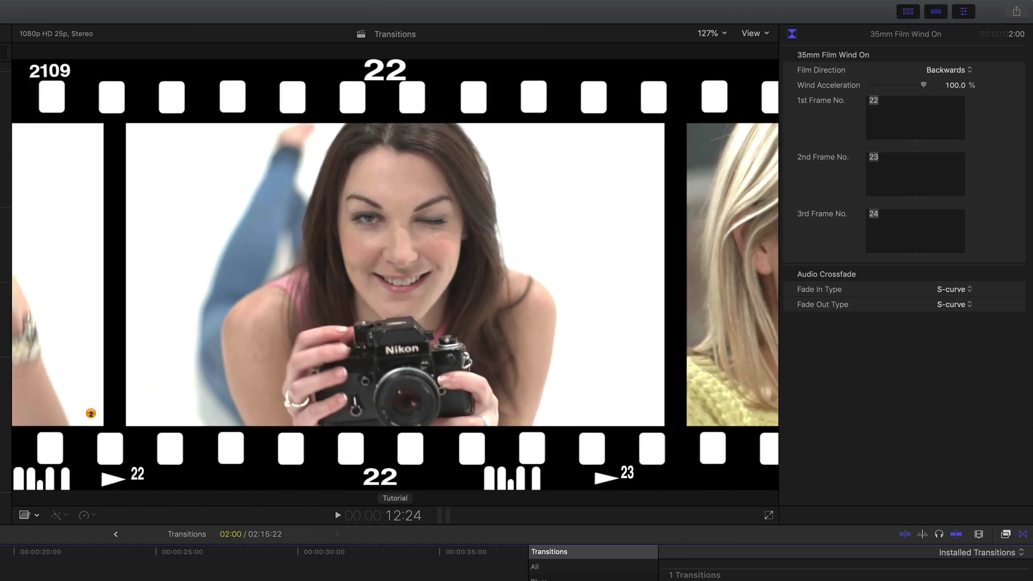
{"action": "left_click", "coordinate": [942, 70]}
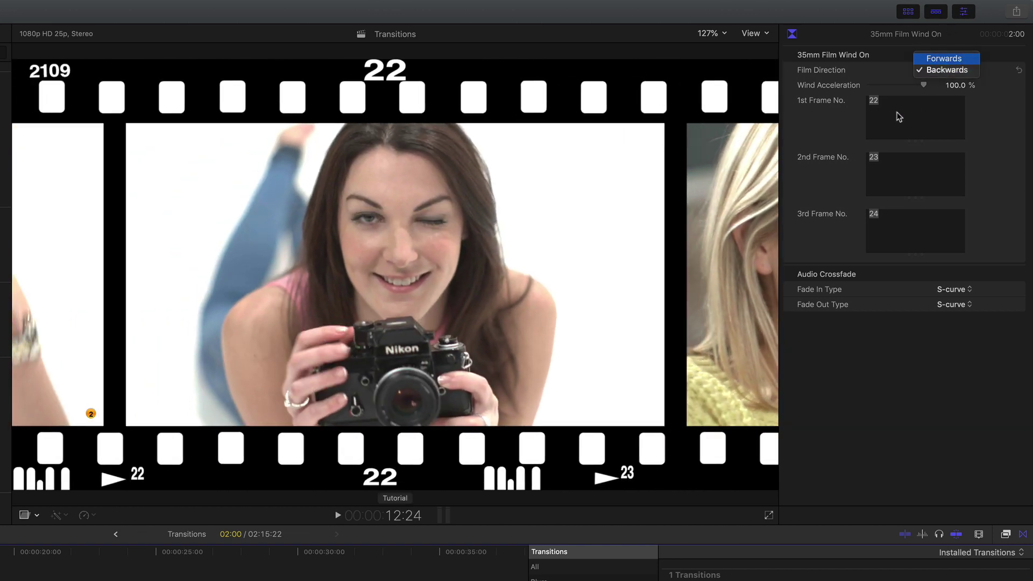
{"action": "left_click", "coordinate": [943, 56]}
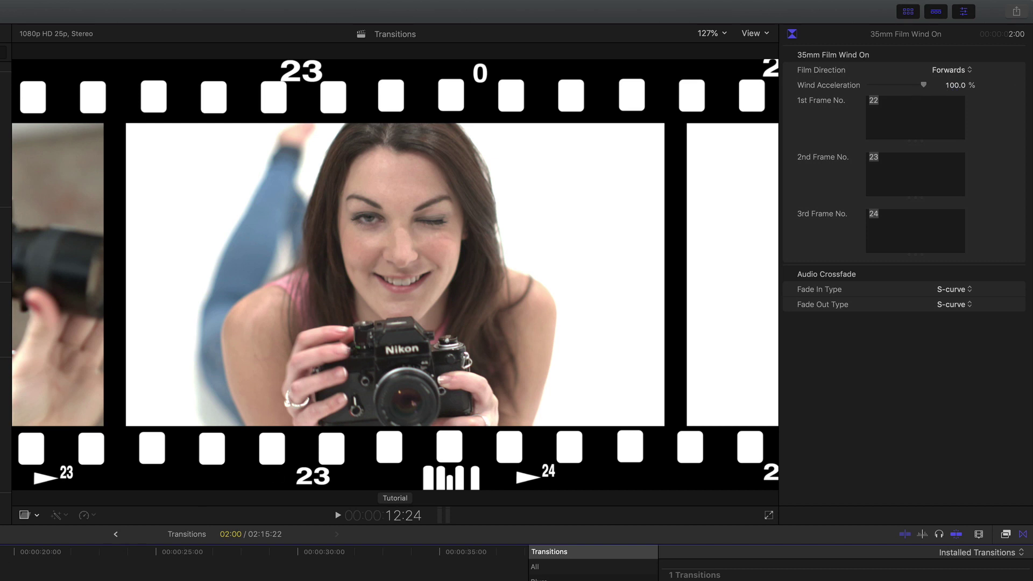
At 12:16, set the transition's 1st frame number to 101 and 2nd to 102, and replace the 3rd frame number.
{"action": "key", "text": "Left"}
{"action": "key", "text": "Left"}
{"action": "key", "text": "Left"}
{"action": "key", "text": "Left"}
{"action": "key", "text": "Left"}
{"action": "key", "text": "Left"}
{"action": "key", "text": "Left"}
{"action": "key", "text": "Left"}
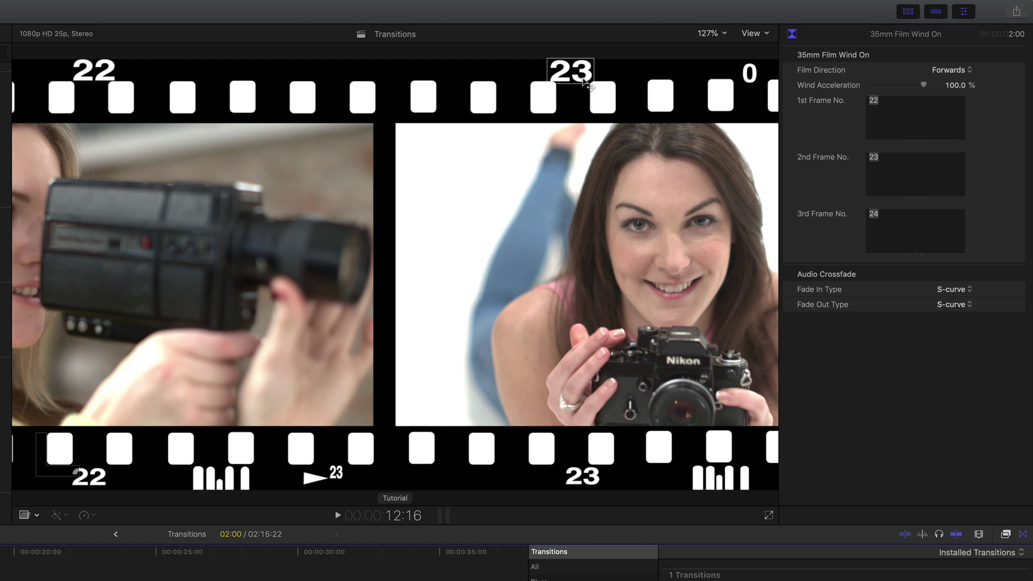
{"action": "left_click", "coordinate": [864, 102]}
{"action": "type", "text": "101"}
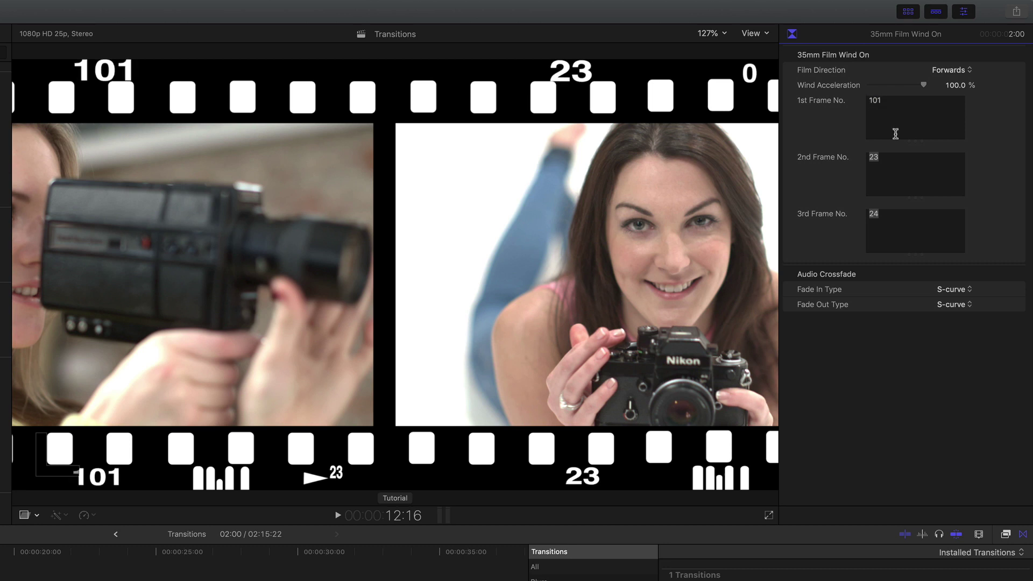
{"action": "left_click", "coordinate": [887, 159]}
{"action": "type", "text": "102"}
{"action": "key", "text": "Tab"}
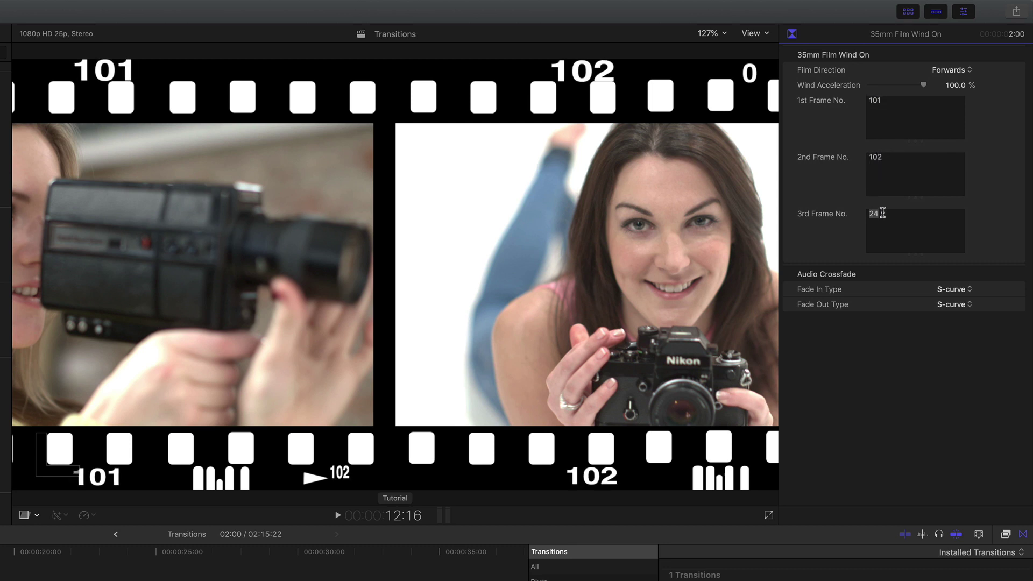
{"action": "type", "text": "103"}
{"action": "key", "text": "slash"}
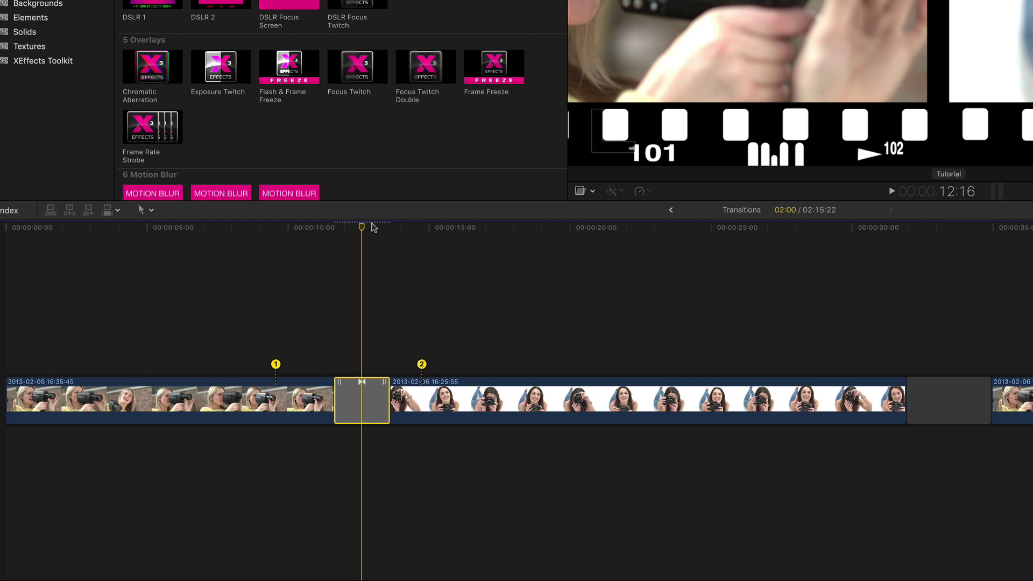
Scrub back to about 12:06 and move the transition's marker 1 along the first clip, closer to the transition.
{"action": "left_click_drag", "start_coordinate": [359, 228], "coordinate": [355, 228]}
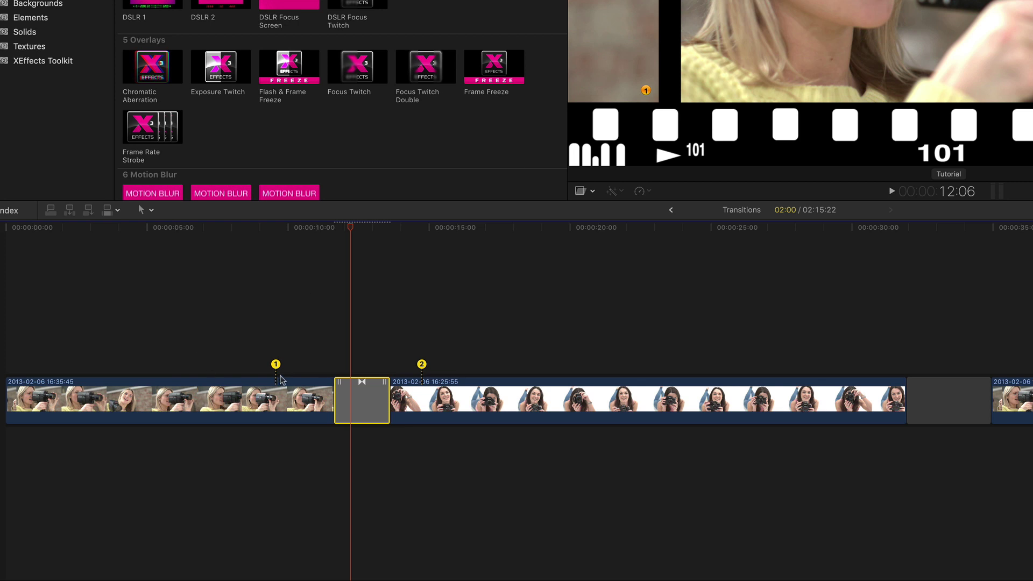
{"action": "mouse_move", "coordinate": [276, 371]}
{"action": "left_mouse_down"}
{"action": "mouse_move", "coordinate": [130, 371]}
{"action": "mouse_move", "coordinate": [322, 371]}
{"action": "mouse_move", "coordinate": [300, 368]}
{"action": "left_mouse_up"}
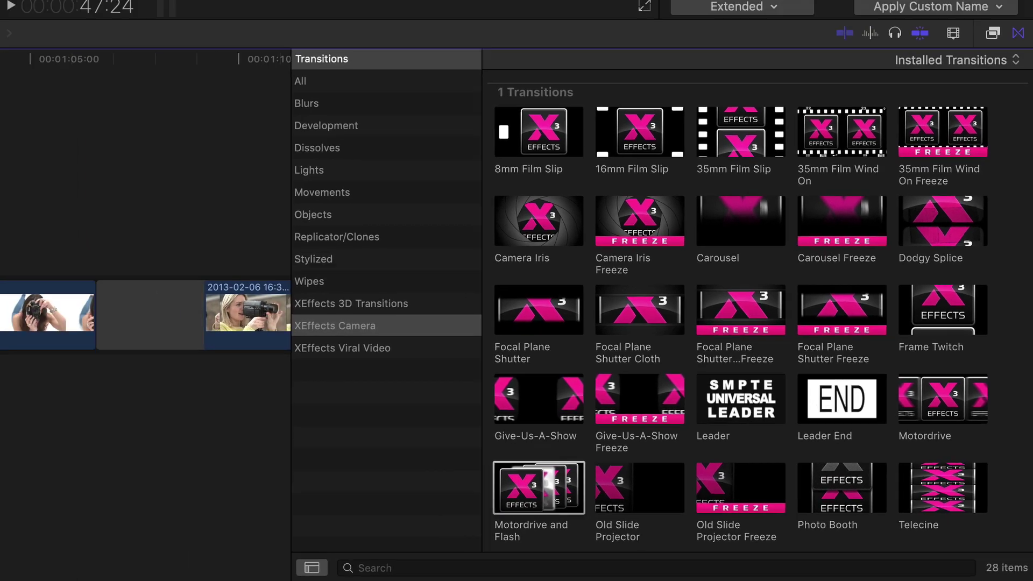
Apply the Motordrive and Flash transition to the cut at about 47:24 and play it through to 48:12.
{"action": "left_click_drag", "start_coordinate": [487, 473], "coordinate": [314, 460]}
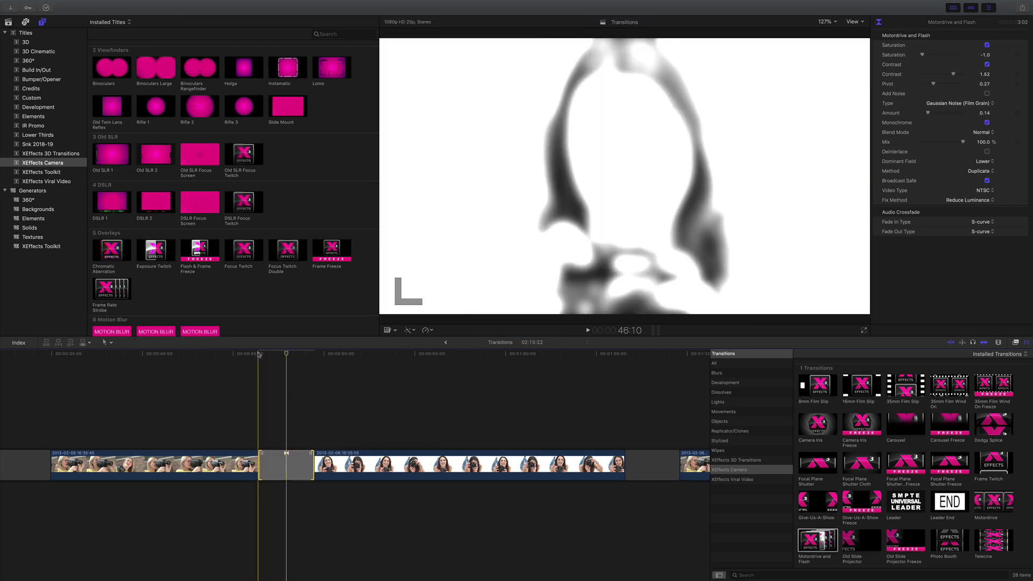
{"action": "key", "text": "space"}
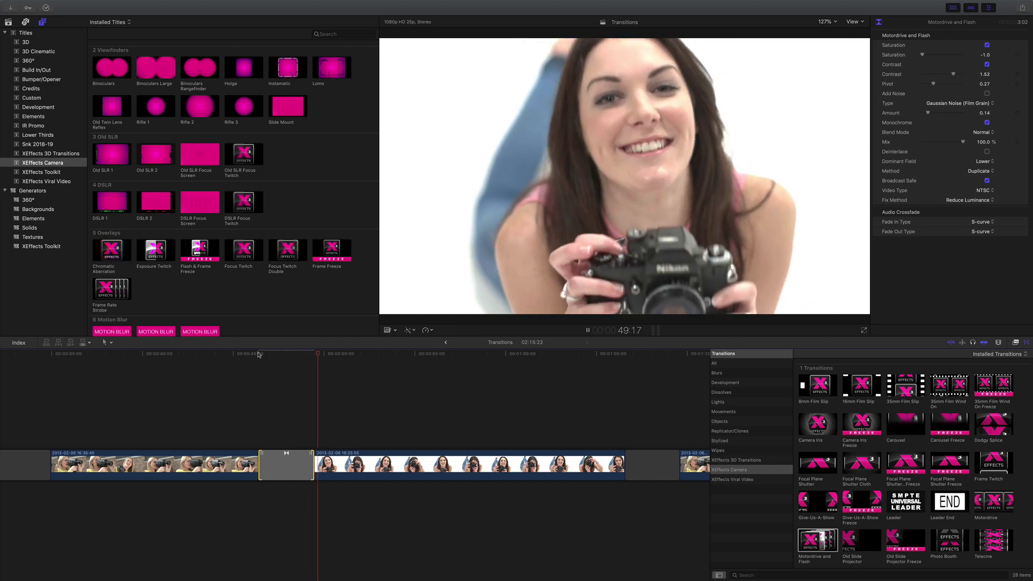
{"action": "key", "text": "space"}
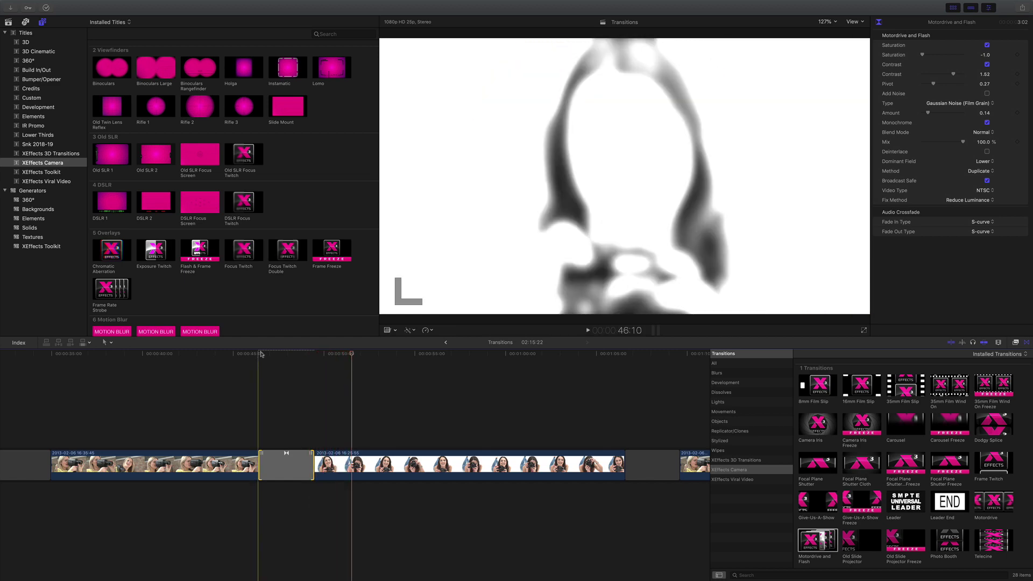
{"action": "key", "text": "space"}
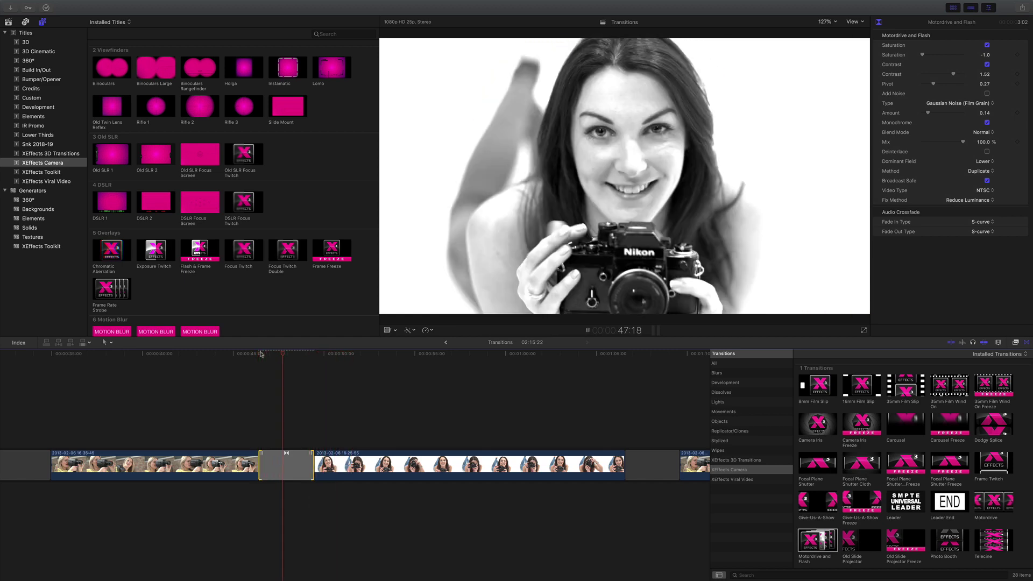
{"action": "key", "text": "space"}
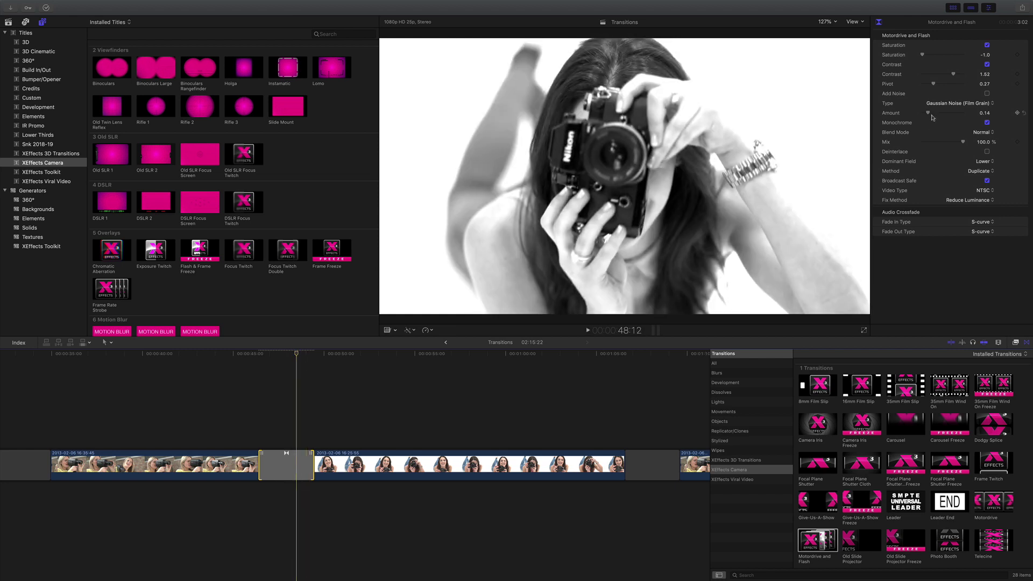
Try the Motordrive and Flash transition with Saturation off and with Add Noise on, restoring each setting.
{"action": "left_click", "coordinate": [987, 45]}
{"action": "left_click", "coordinate": [987, 45]}
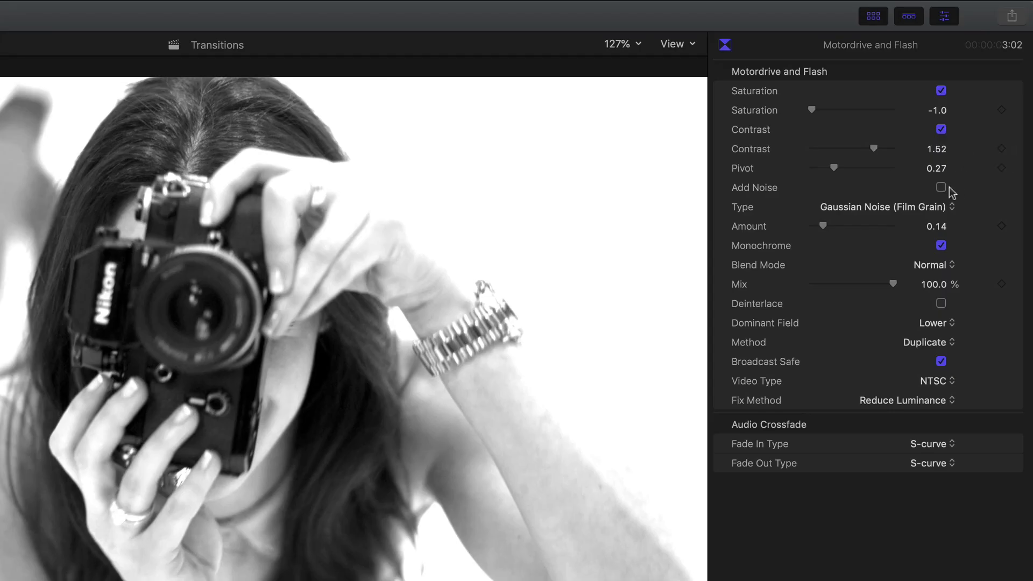
{"action": "left_click", "coordinate": [941, 188]}
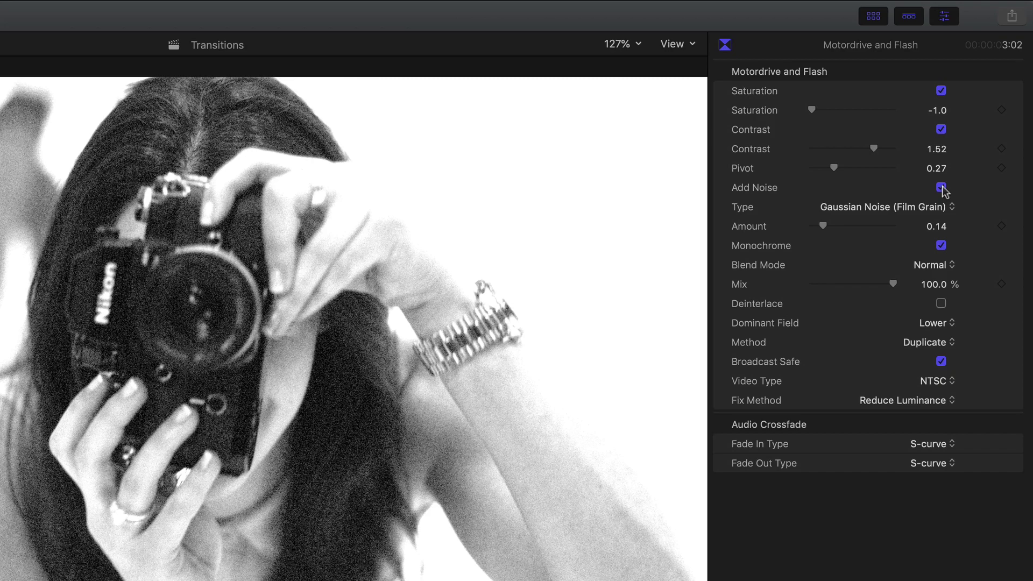
{"action": "left_click", "coordinate": [941, 187]}
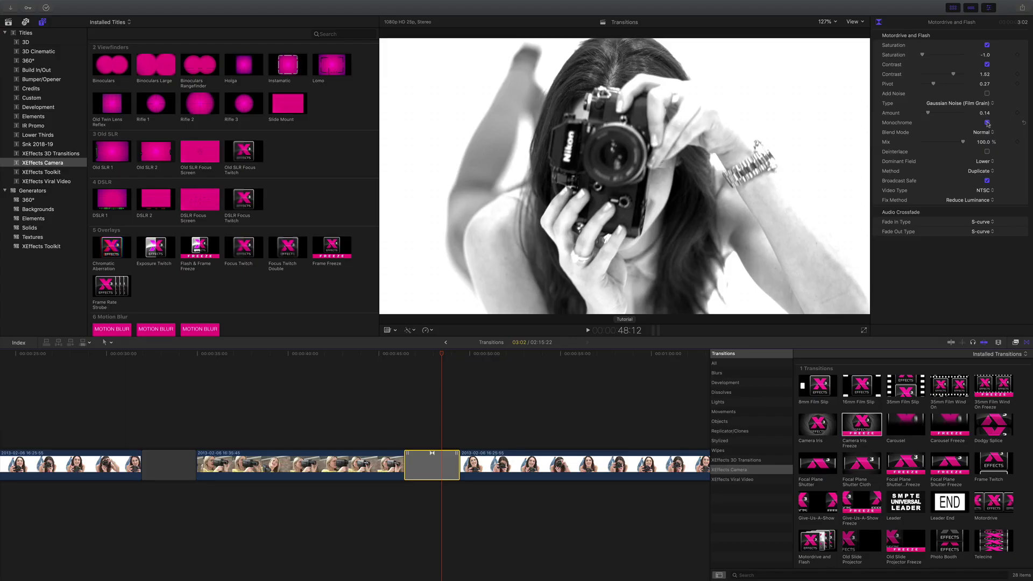
Apply the 16mm Film Slip transition to the cut at about 1:22:15 and play it back from its start.
{"action": "left_click", "coordinate": [385, 353]}
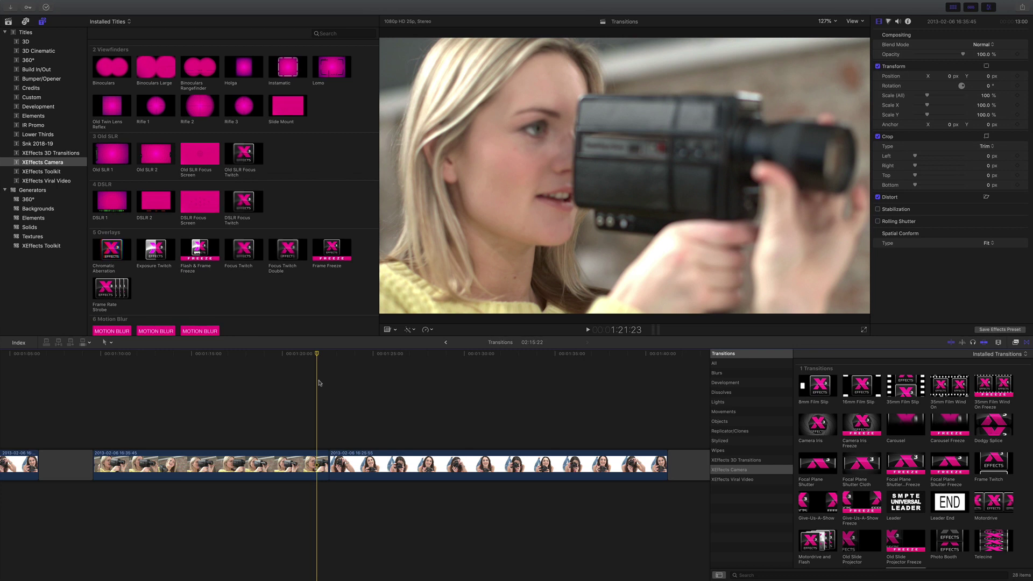
{"action": "left_click_drag", "start_coordinate": [862, 388], "coordinate": [330, 462]}
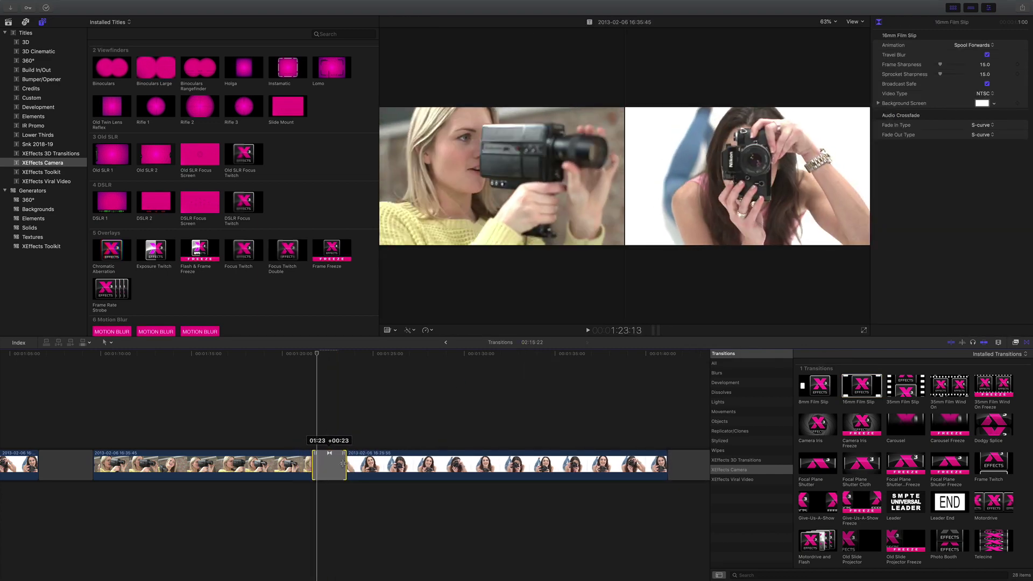
{"action": "key", "text": "space"}
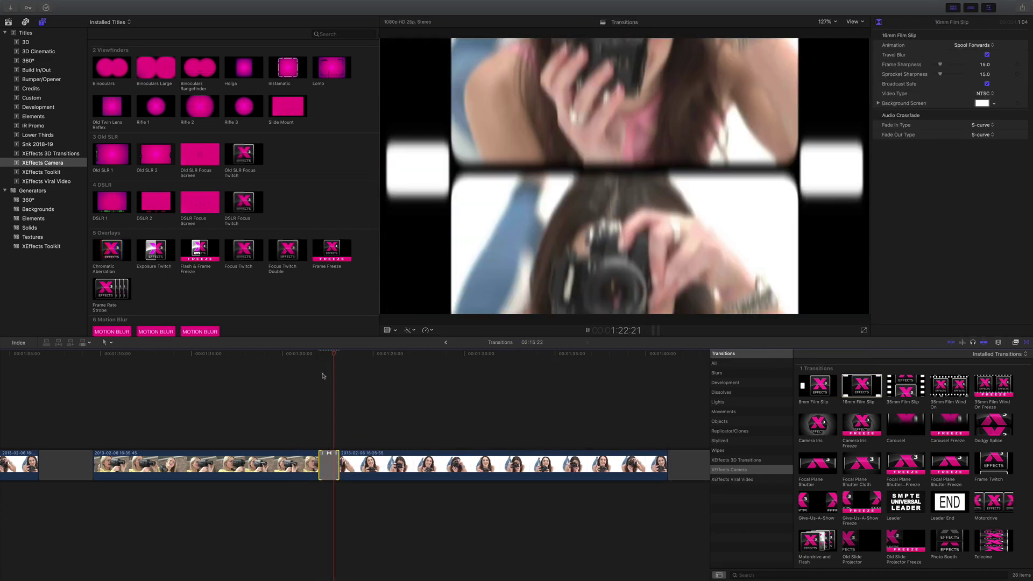
{"action": "left_click", "coordinate": [318, 353]}
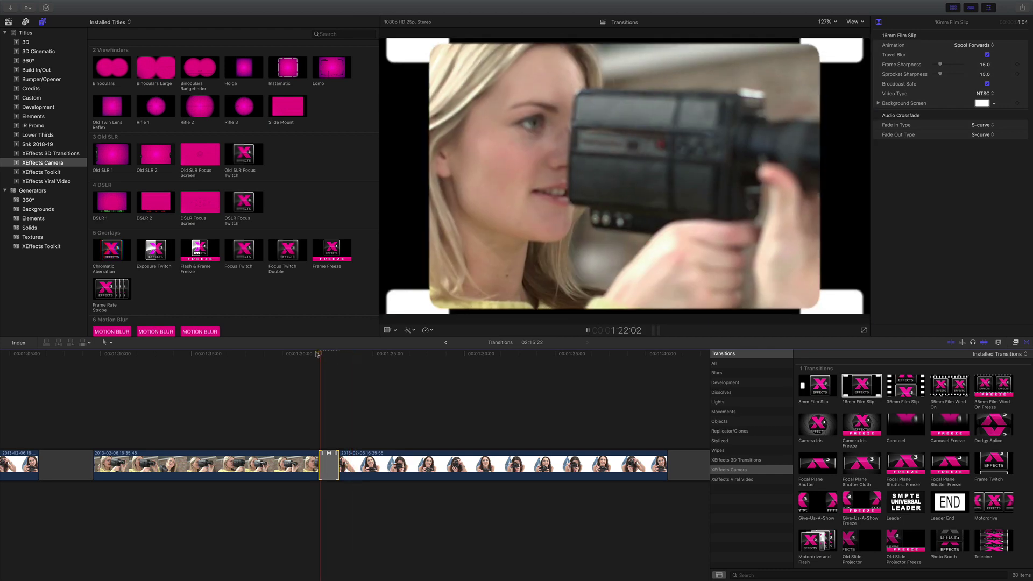
{"action": "key", "text": "space"}
Set the 16mm Film Slip animation to Spool Backwards, and compare Travel Blur off and on, leaving it on.
{"action": "left_click", "coordinate": [328, 454]}
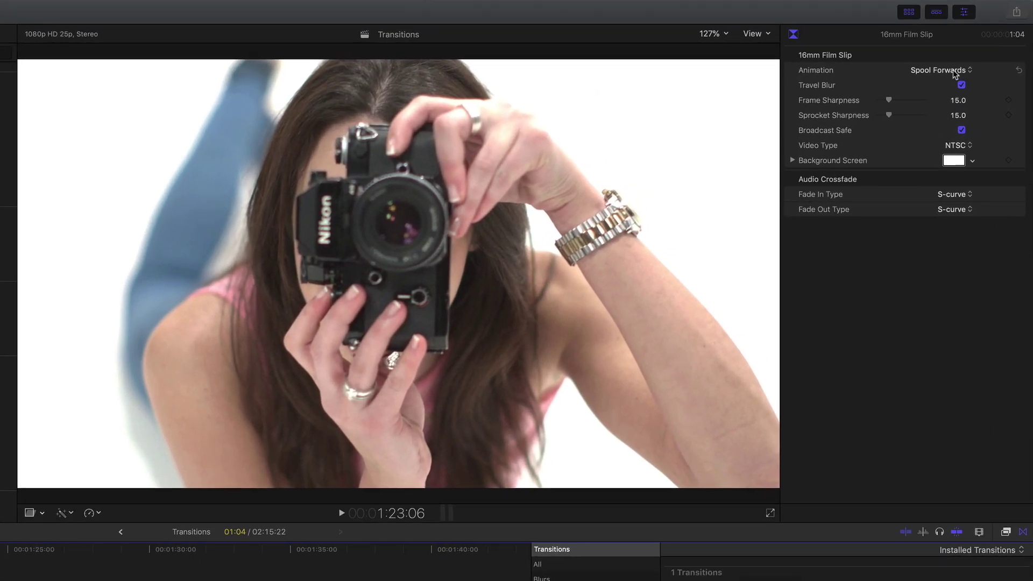
{"action": "left_click", "coordinate": [955, 72]}
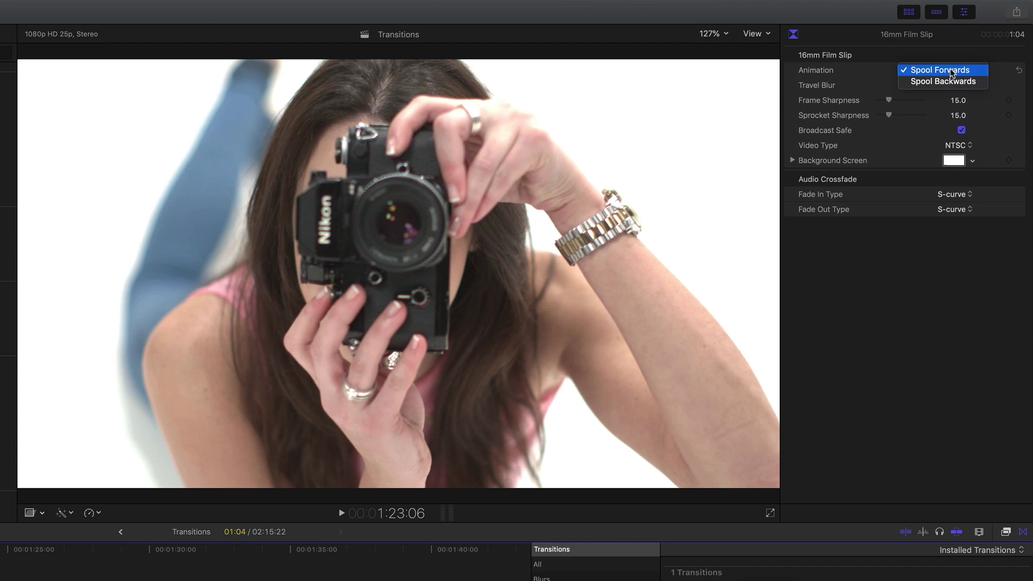
{"action": "left_click", "coordinate": [952, 82]}
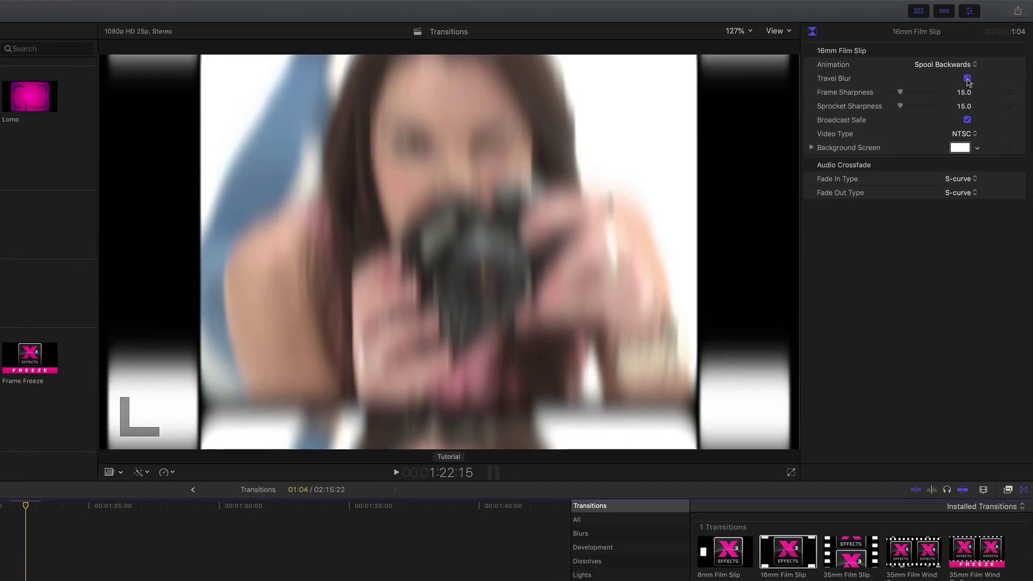
{"action": "left_click", "coordinate": [961, 85]}
{"action": "left_click", "coordinate": [961, 85]}
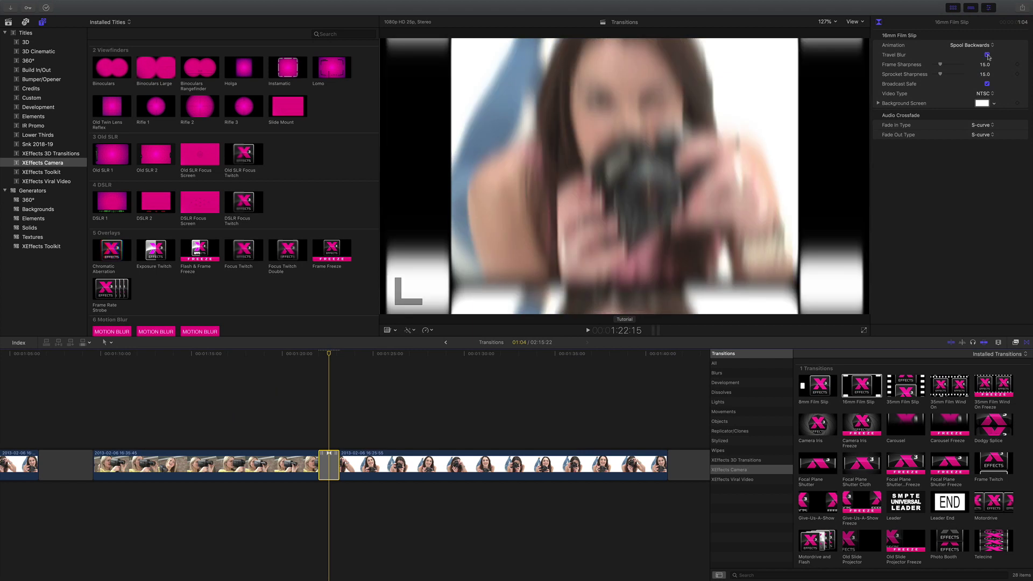
Apply the Camera Iris Freeze transition to the cut just after 1:57:02 and scrub through it to 1:57:00.
{"action": "scroll", "coordinate": [321, 190], "scroll_direction": "down", "scroll_amount": 3}
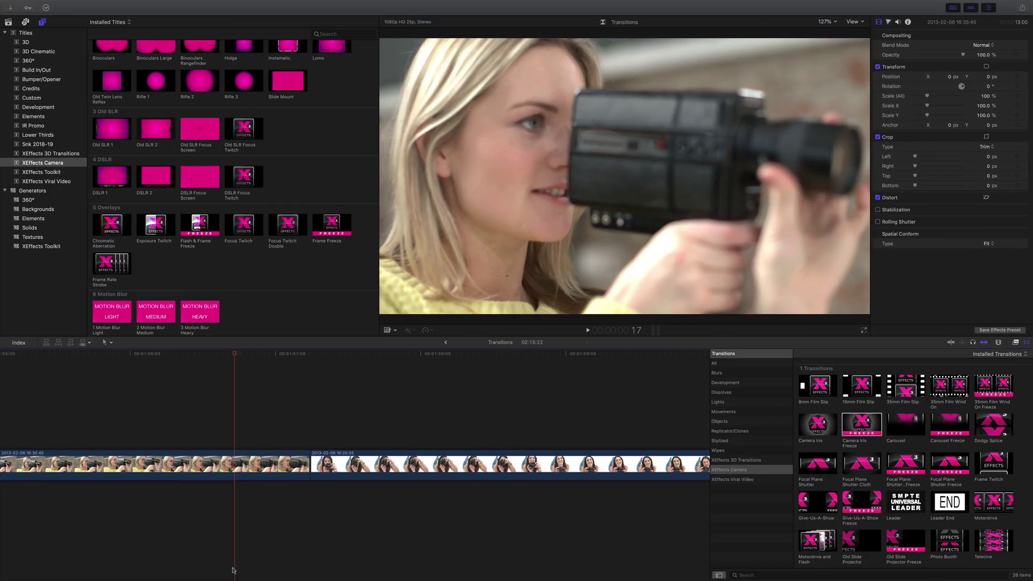
{"action": "left_click", "coordinate": [291, 512]}
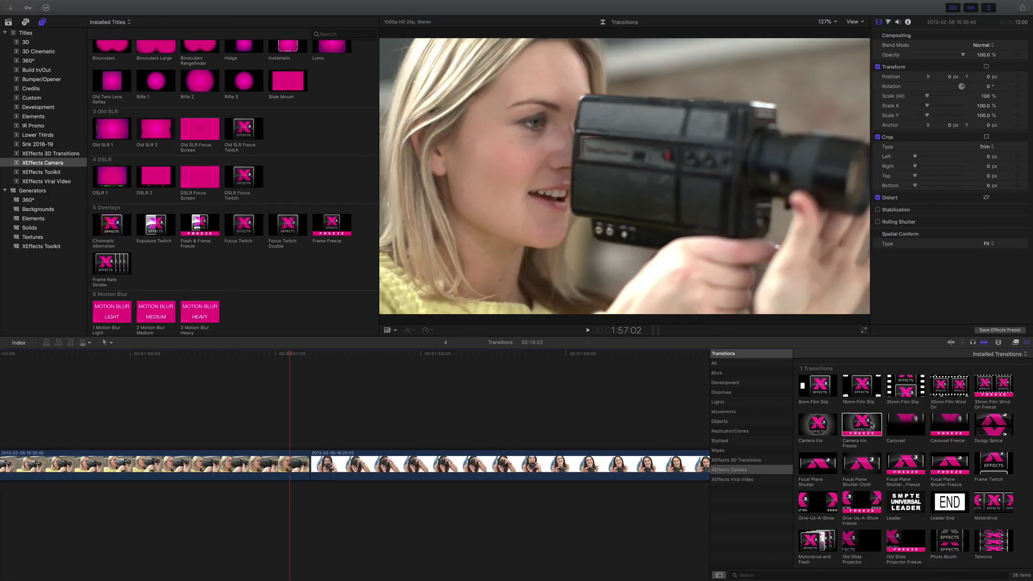
{"action": "left_click_drag", "start_coordinate": [872, 425], "coordinate": [309, 463]}
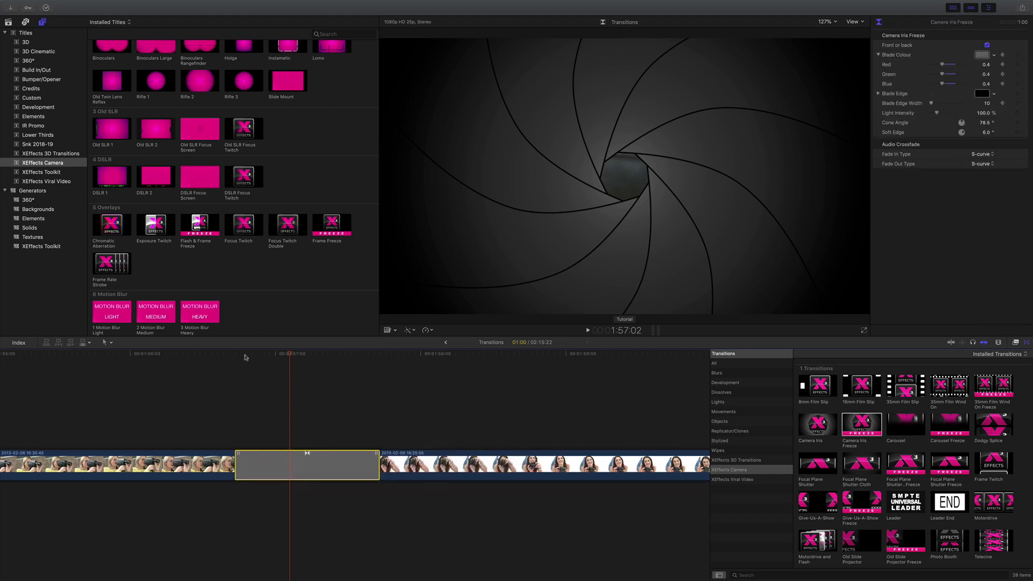
{"action": "left_click_drag", "start_coordinate": [245, 357], "coordinate": [277, 361]}
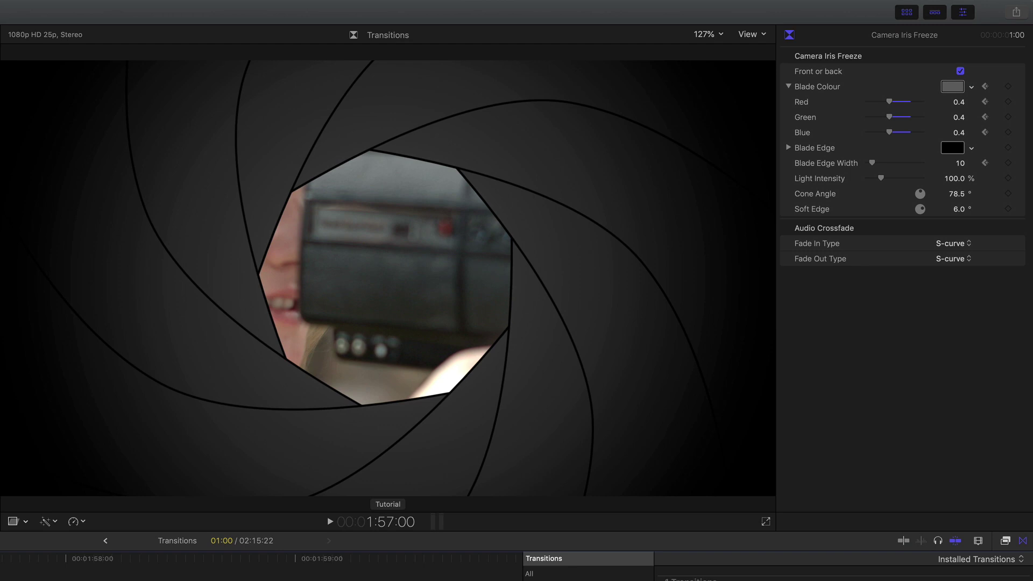
Compare Front or back off and on, leaving it on, and darken the iris blade colour to 0.36 grey.
{"action": "left_click", "coordinate": [960, 71]}
{"action": "left_click", "coordinate": [960, 71]}
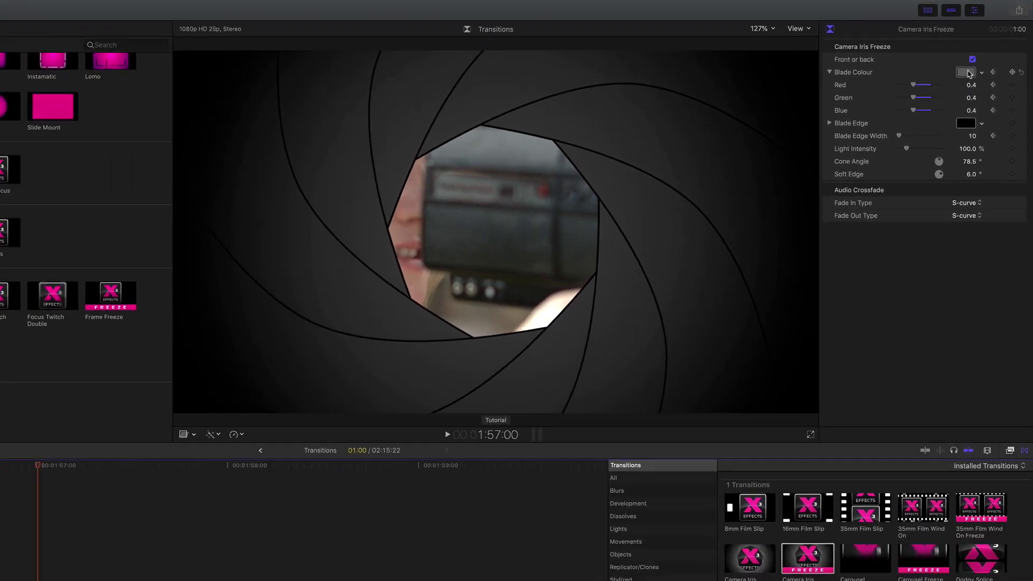
{"action": "left_click", "coordinate": [952, 87]}
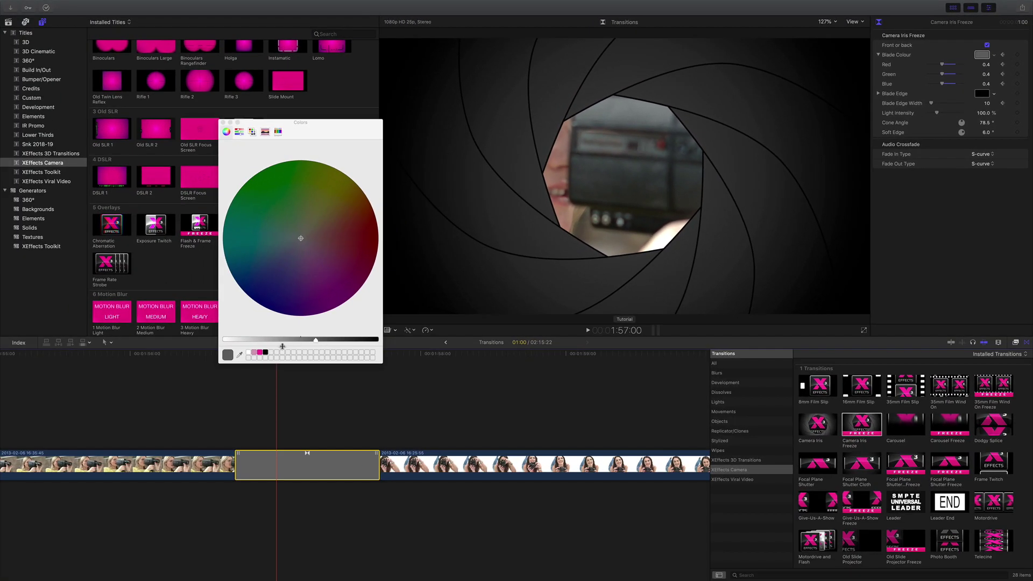
{"action": "left_click_drag", "start_coordinate": [283, 340], "coordinate": [321, 340]}
Change the Blade Edge colour of the Camera Iris Freeze transition to light grey.
{"action": "left_click", "coordinate": [987, 95]}
{"action": "left_click_drag", "start_coordinate": [312, 342], "coordinate": [249, 342]}
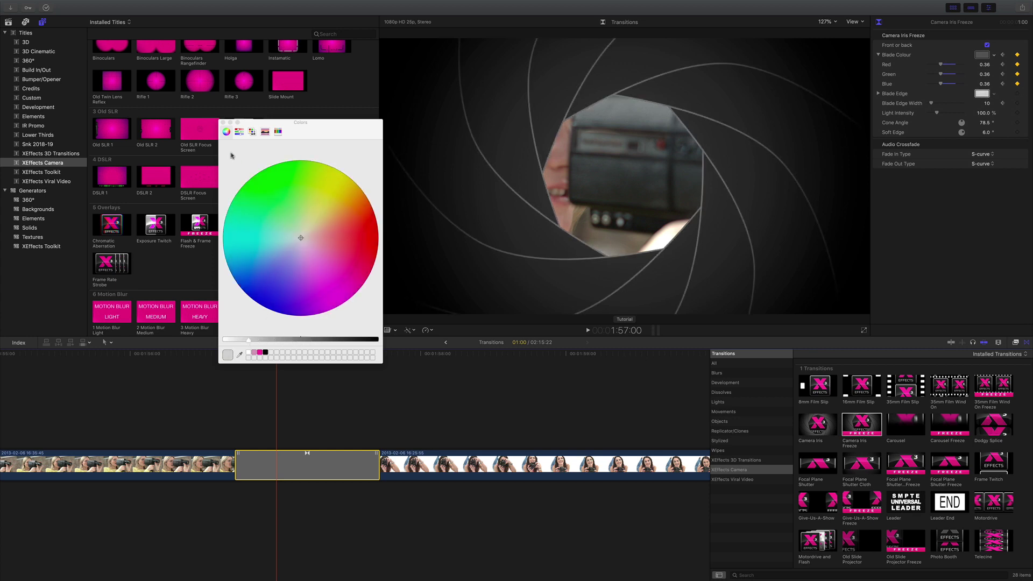
{"action": "left_click", "coordinate": [223, 122]}
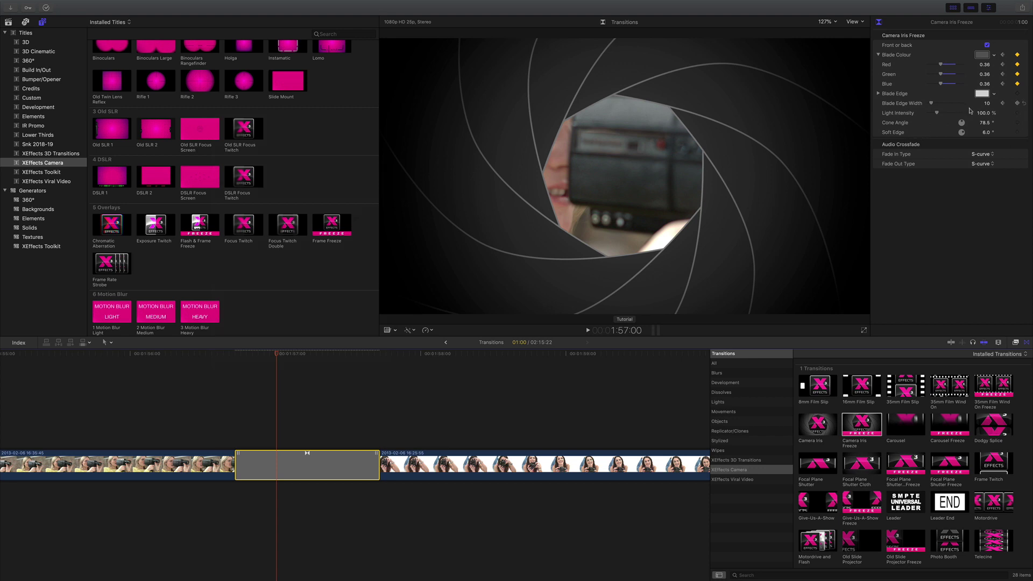
Set the Light Intensity to 110% and play the Camera Iris Freeze transition back from before its start.
{"action": "left_click_drag", "start_coordinate": [983, 114], "coordinate": [983, 162]}
{"action": "left_click_drag", "start_coordinate": [984, 113], "coordinate": [983, 113]}
{"action": "left_click", "coordinate": [860, 433]}
{"action": "key", "text": "space"}
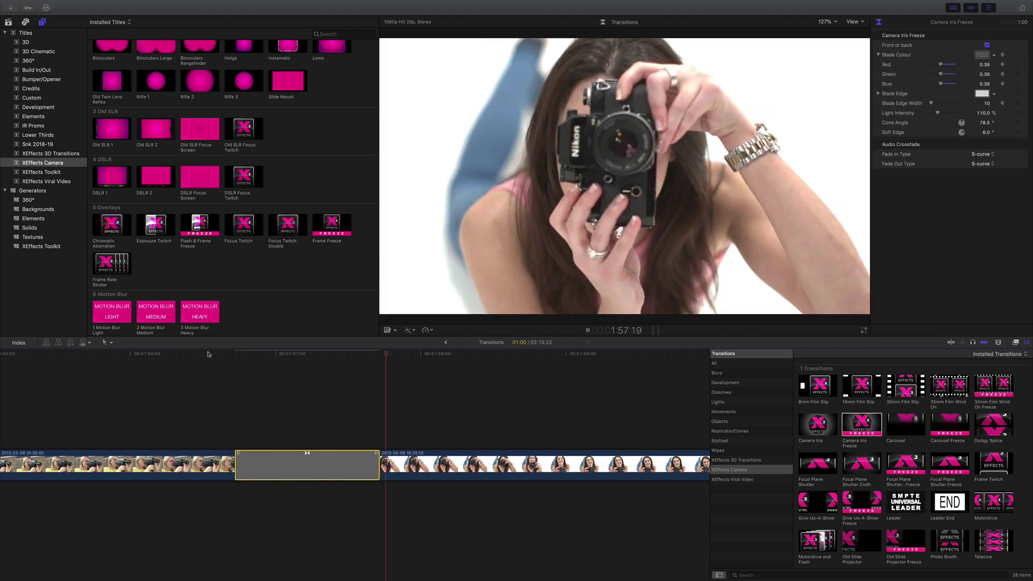
{"action": "key", "text": "space"}
{"action": "left_click", "coordinate": [205, 353]}
{"action": "key", "text": "space"}
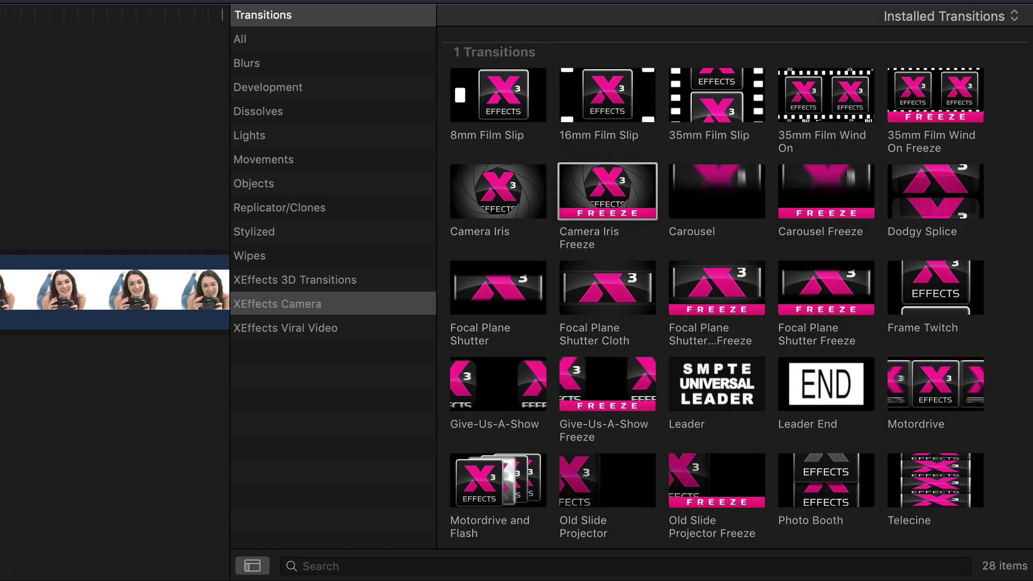
{"action": "scroll", "coordinate": [912, 348], "scroll_direction": "down", "scroll_amount": 3}
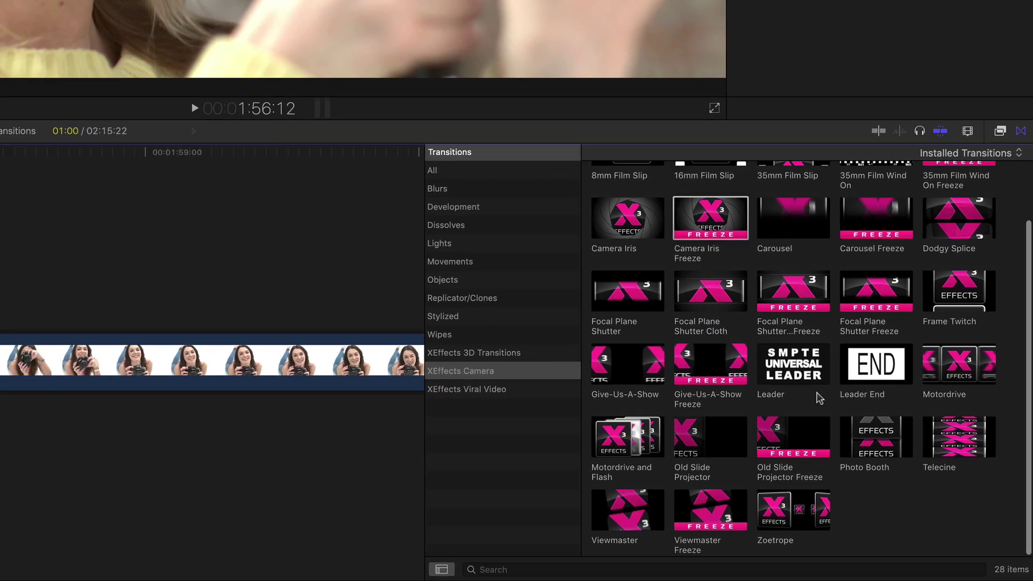
{"action": "scroll", "coordinate": [749, 346], "scroll_direction": "up", "scroll_amount": 3}
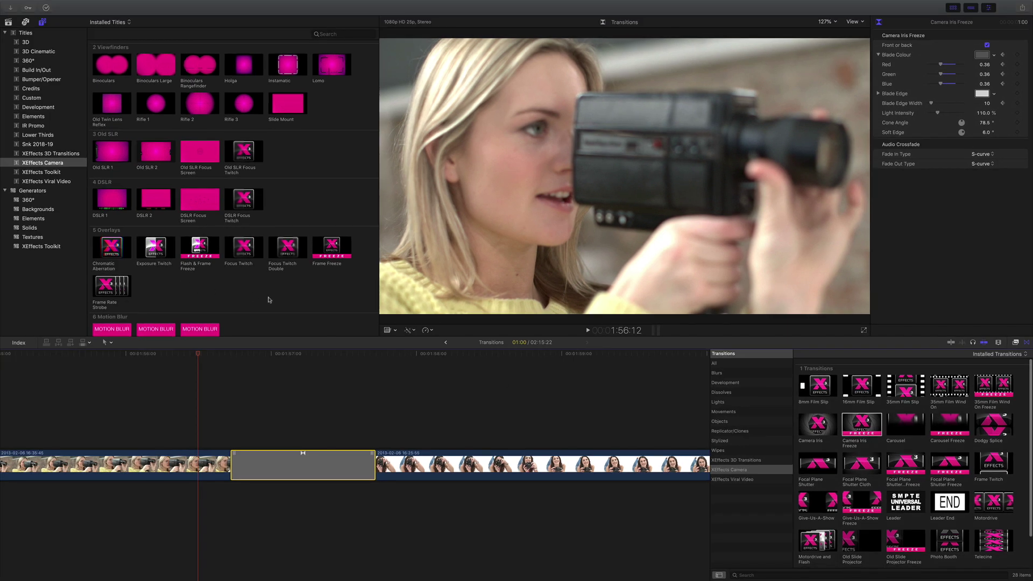